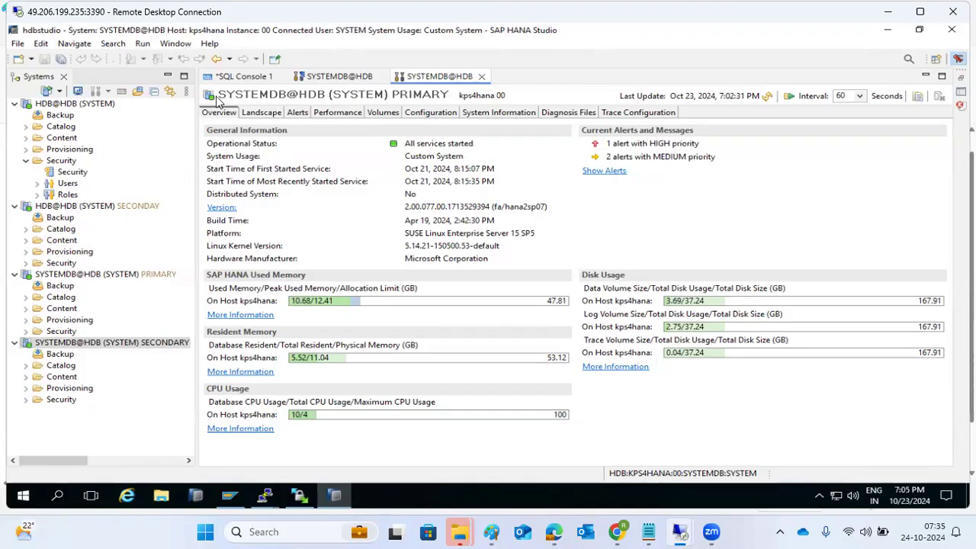
# Compare the primary and secondary SYSTEMDB status views, and open the full administration overview of the secondary SYSTEMDB.
pyautogui.click(316, 78)
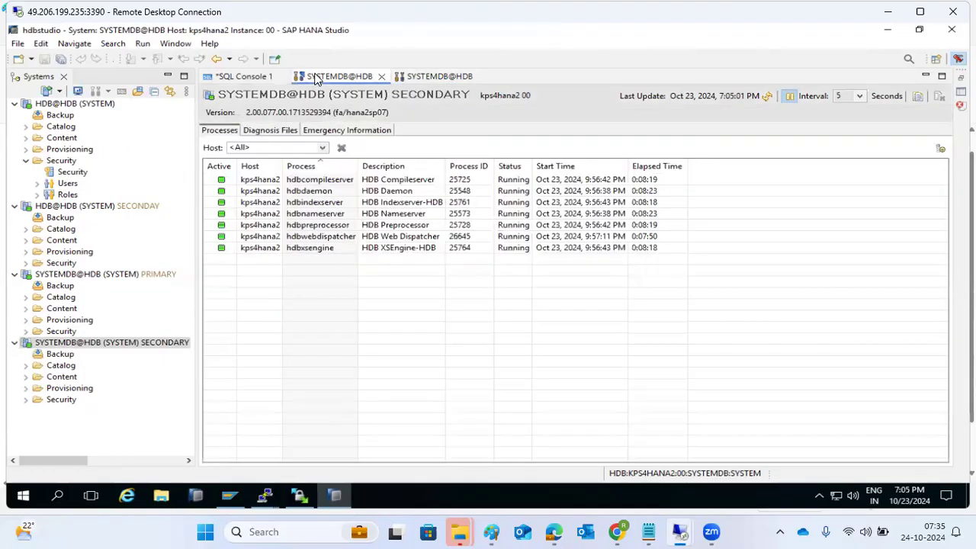
pyautogui.click(437, 76)
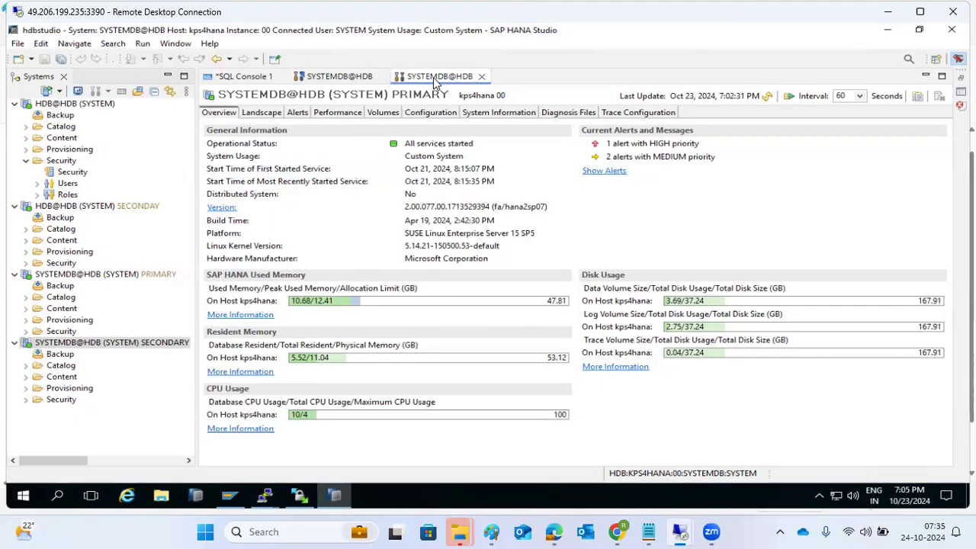
pyautogui.click(320, 74)
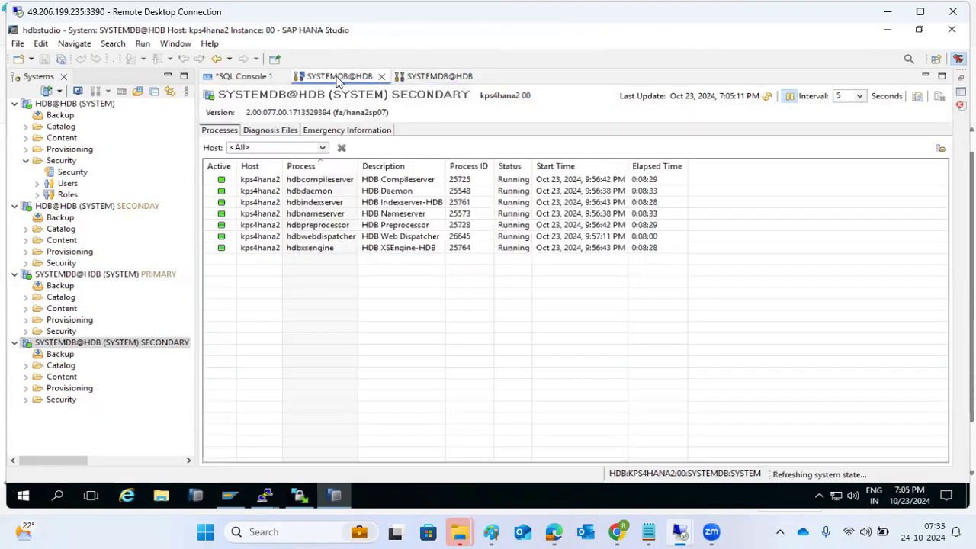
pyautogui.click(56, 343)
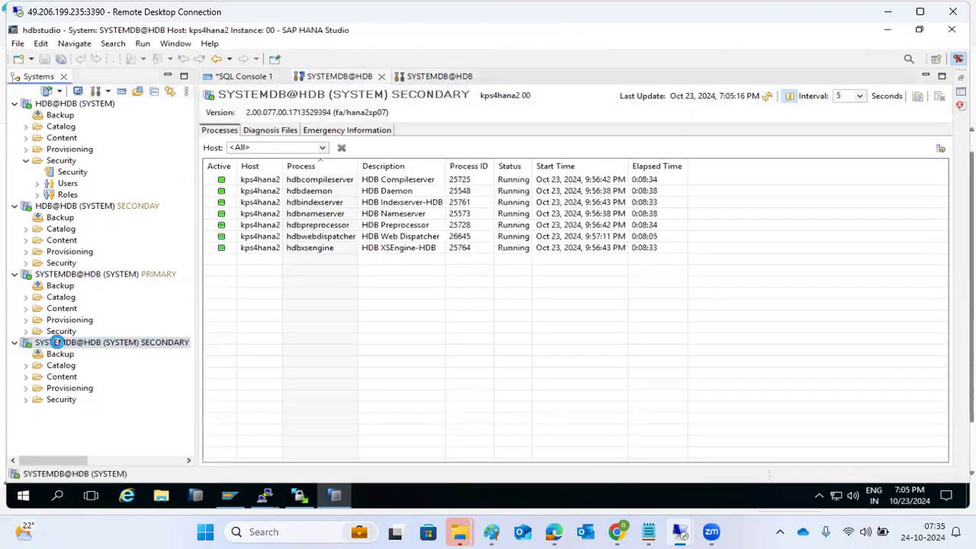
pyautogui.doubleClick(57, 343)
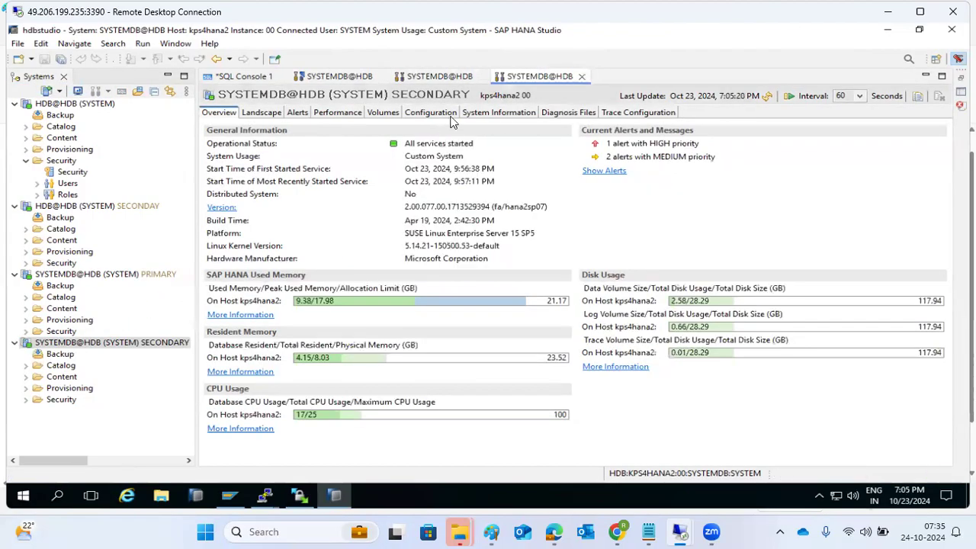
# Refresh the primary SYSTEMDB overview, and return to the secondary SYSTEMDB overview for comparison.
pyautogui.click(439, 77)
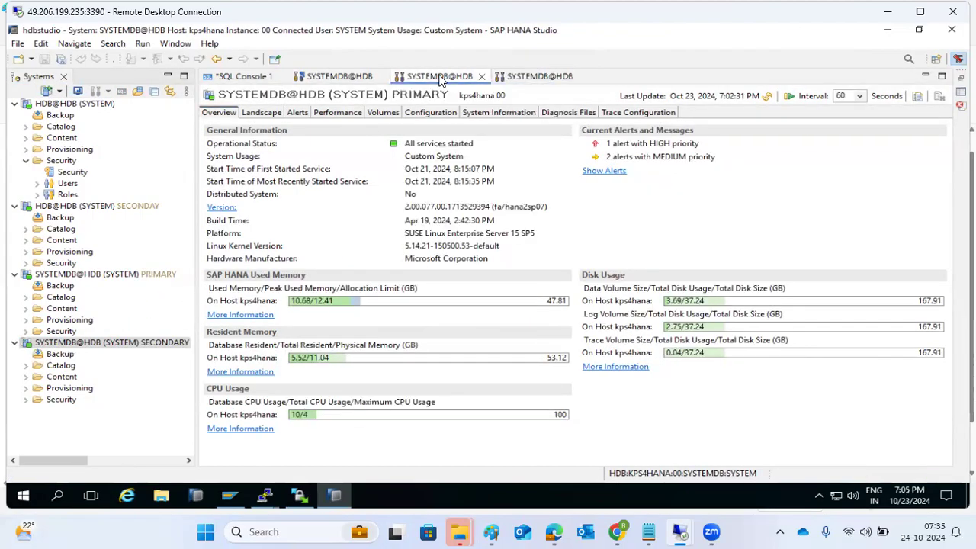
pyautogui.click(766, 97)
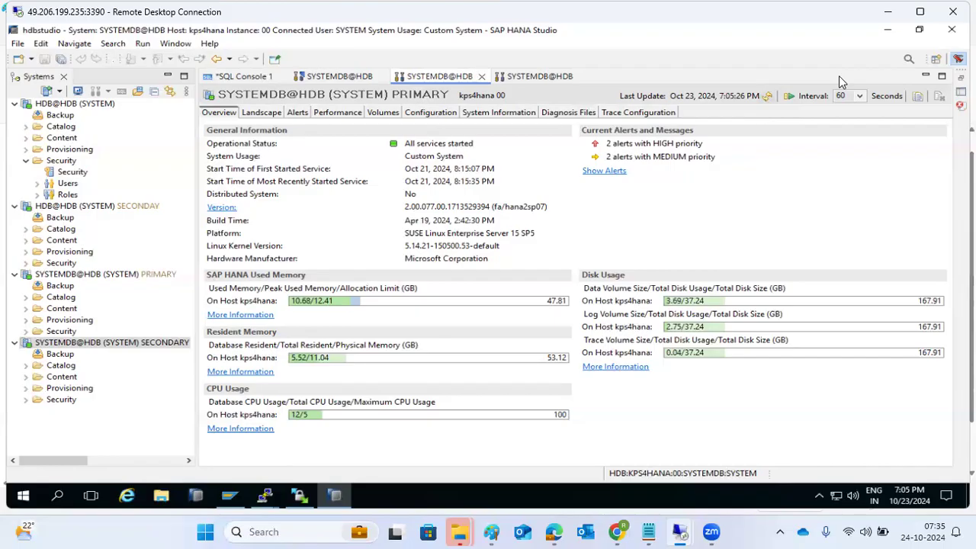
pyautogui.click(537, 77)
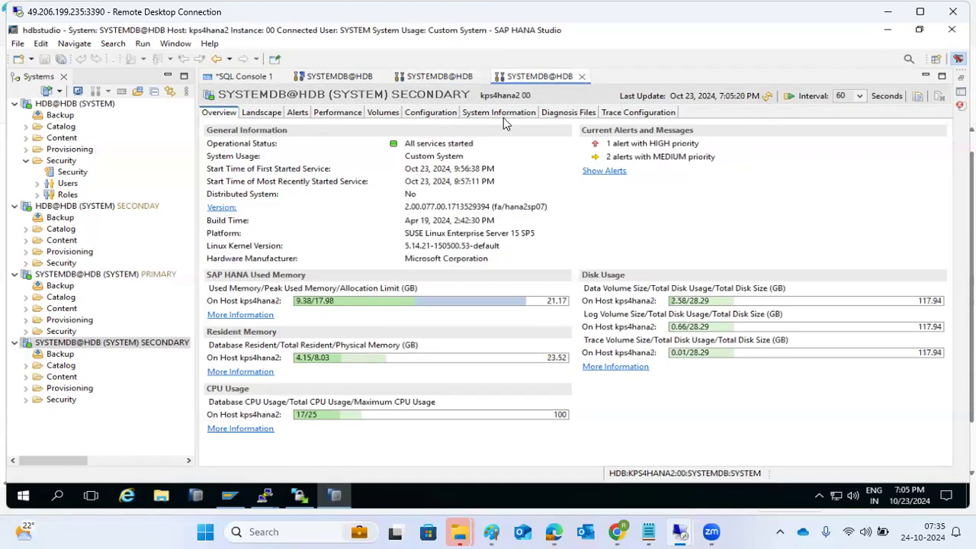
pyautogui.click(57, 207)
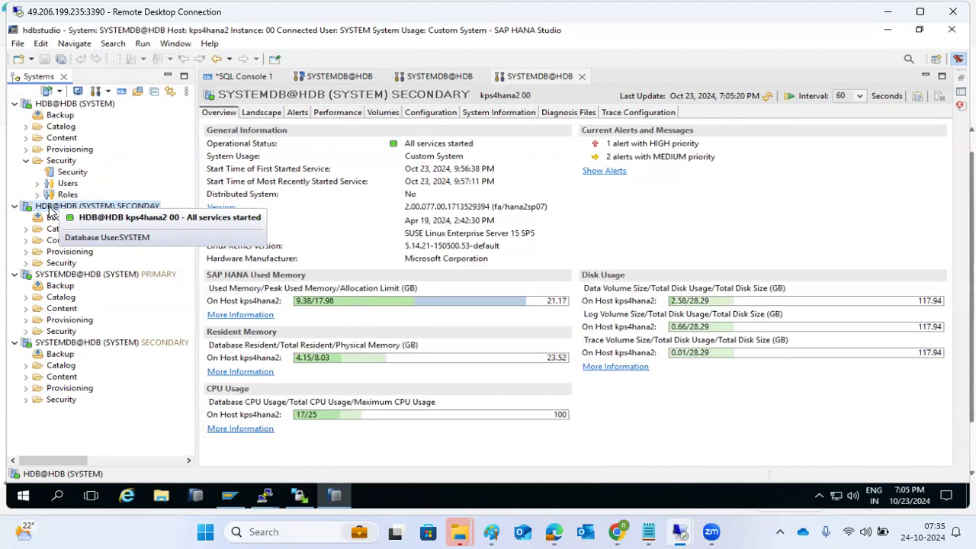
pyautogui.click(86, 275)
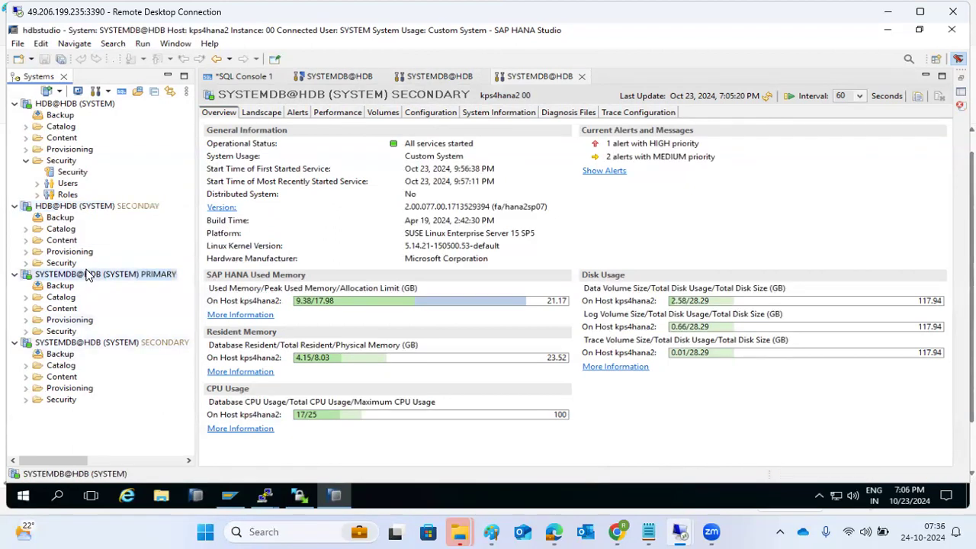
pyautogui.rightClick(86, 274)
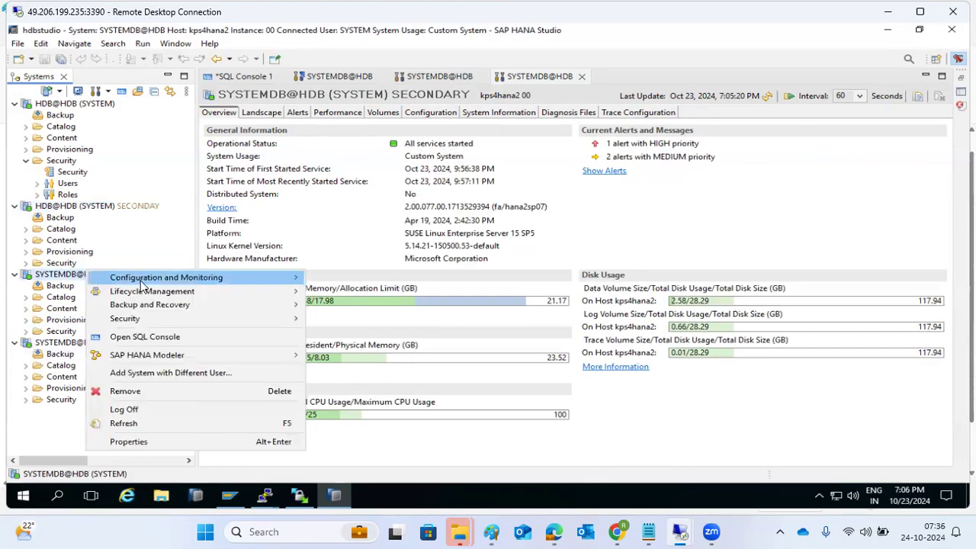
pyautogui.moveTo(152, 278)
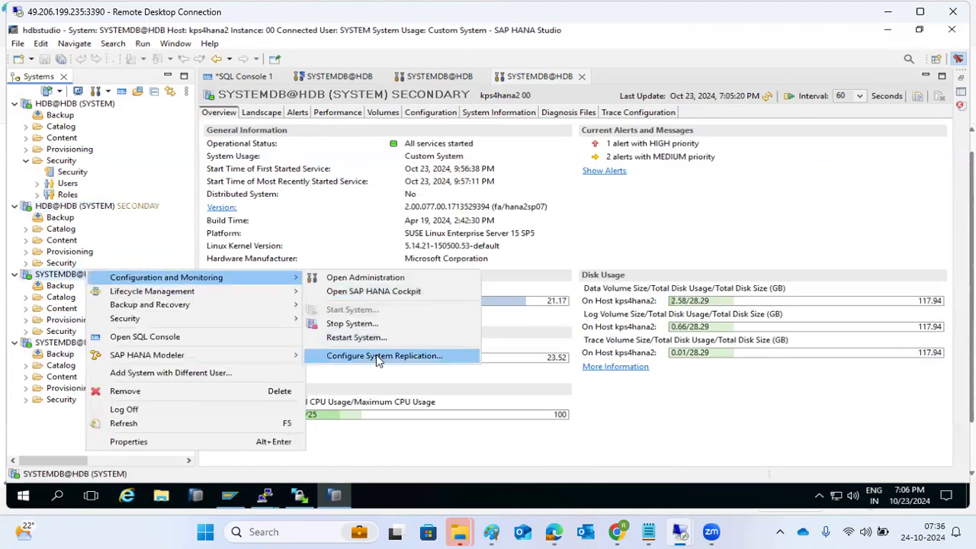
# Refresh the secondary SYSTEMDB system in the systems tree.
pyautogui.rightClick(50, 344)
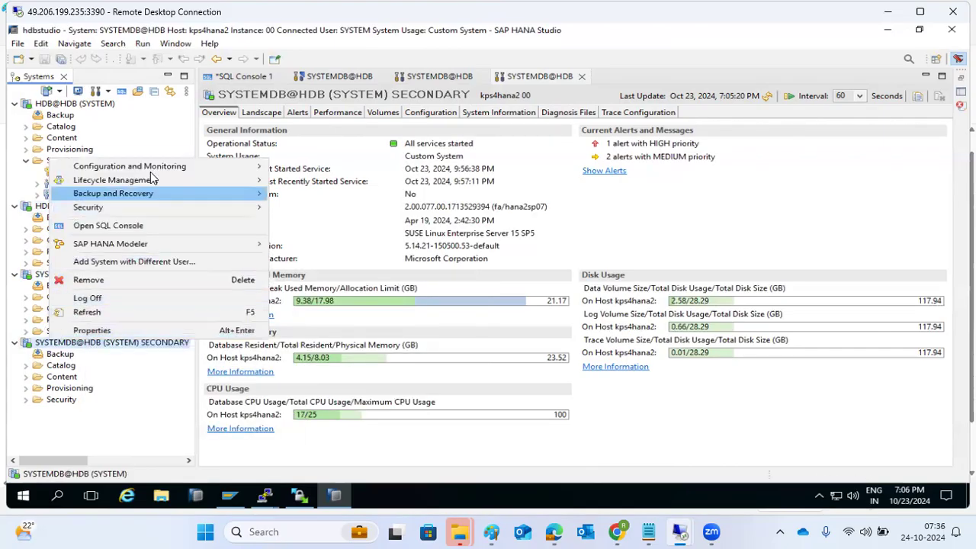
pyautogui.moveTo(163, 165)
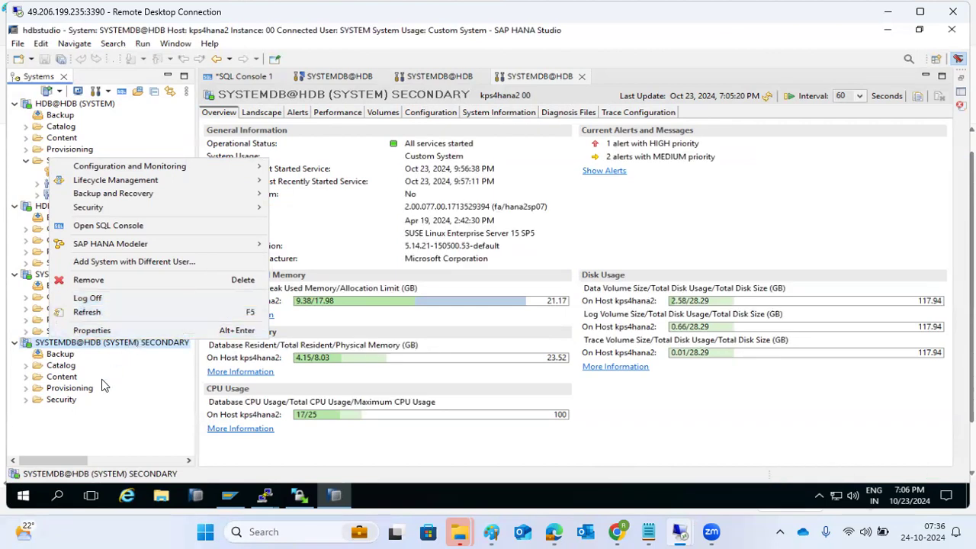
pyautogui.click(87, 312)
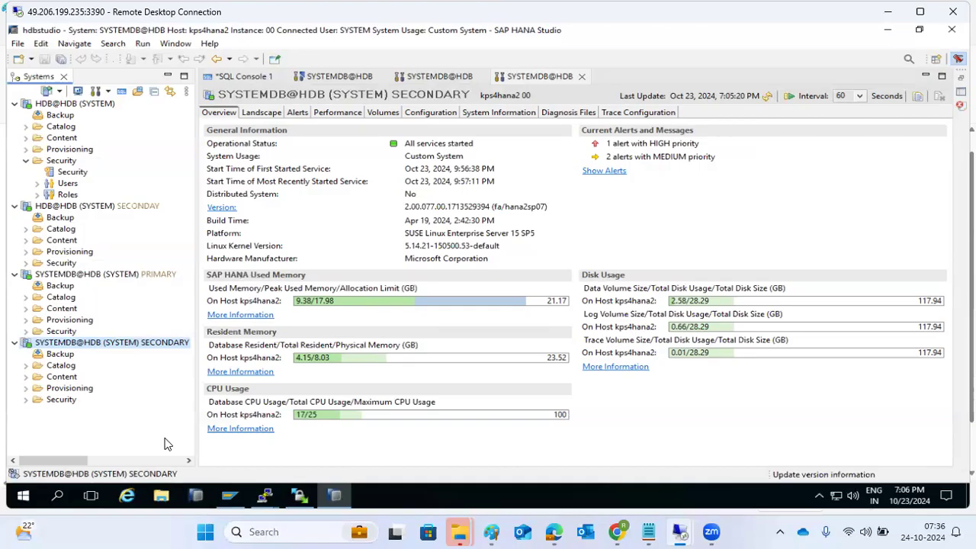
# Switch to WinSCP and examine the data and key folders in /hana/shared/HDB/global/security/rsecssfs on kps4hana.
pyautogui.click(262, 497)
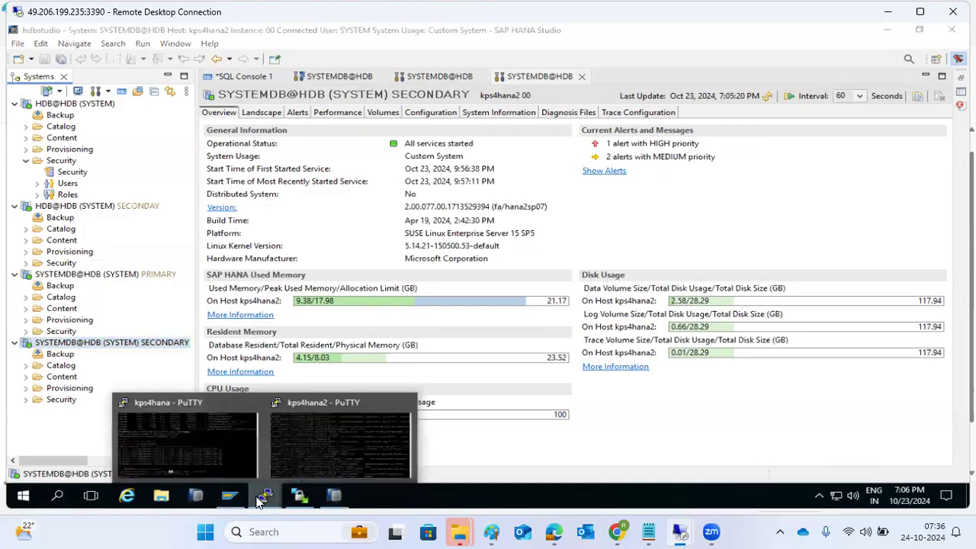
pyautogui.click(220, 468)
pyautogui.click(302, 497)
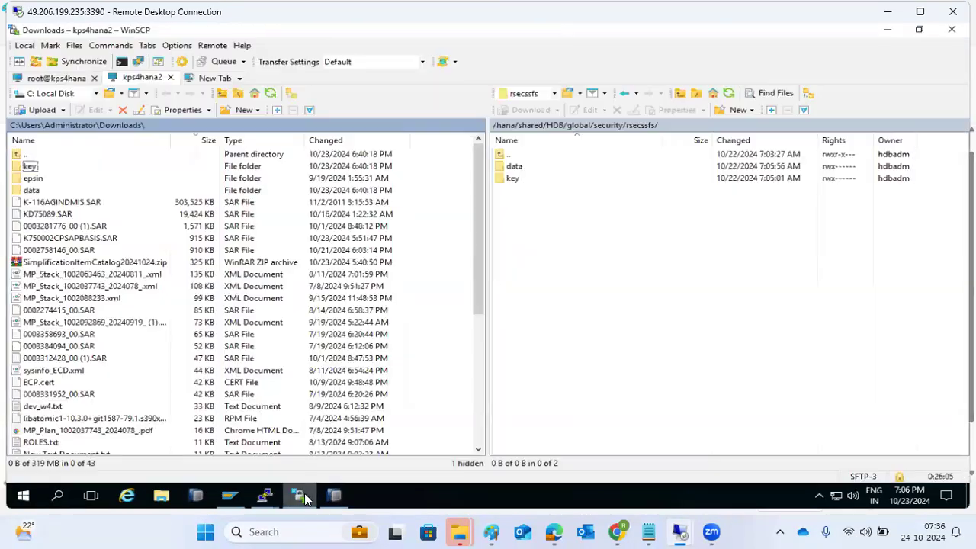
pyautogui.click(71, 80)
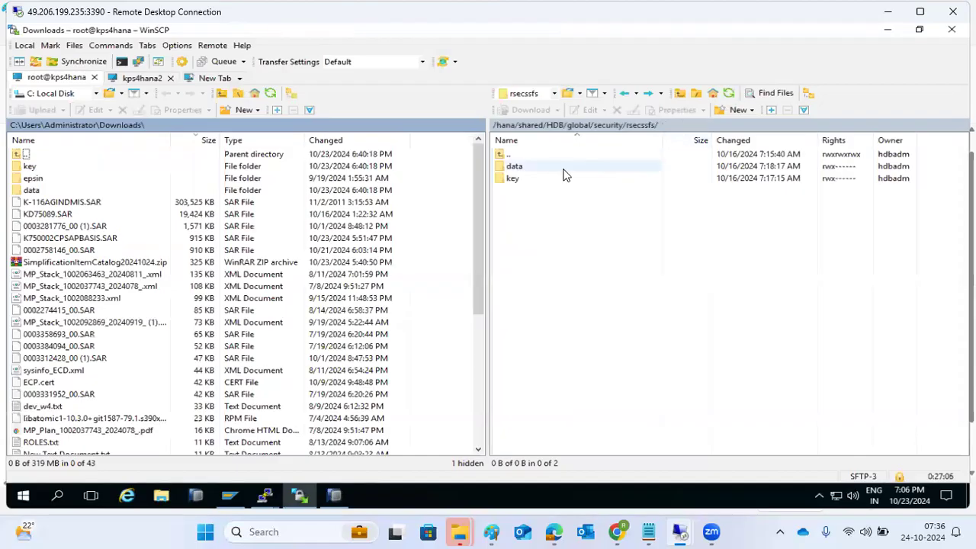
pyautogui.click(526, 168)
pyautogui.click(522, 181)
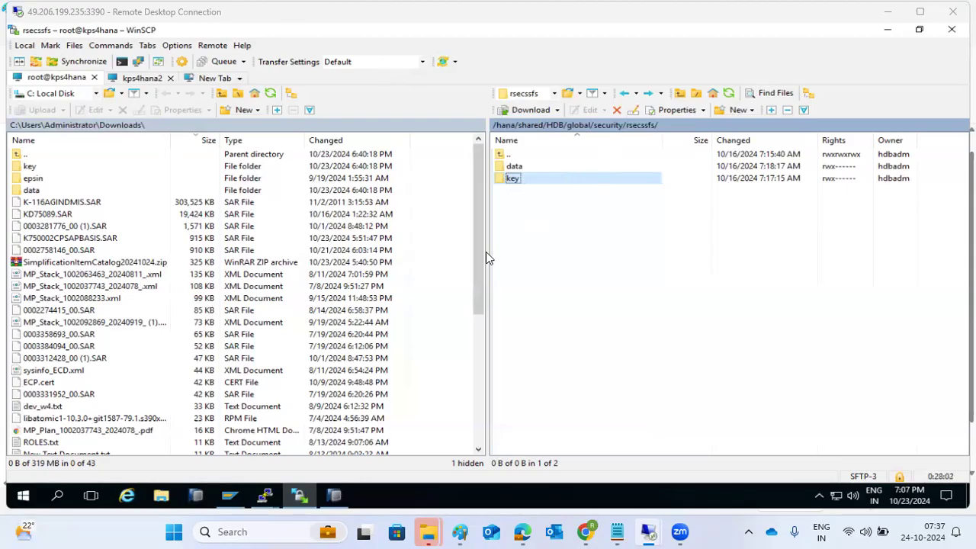
pyautogui.click(475, 405)
pyautogui.moveTo(476, 395); pyautogui.dragTo(483, 235)
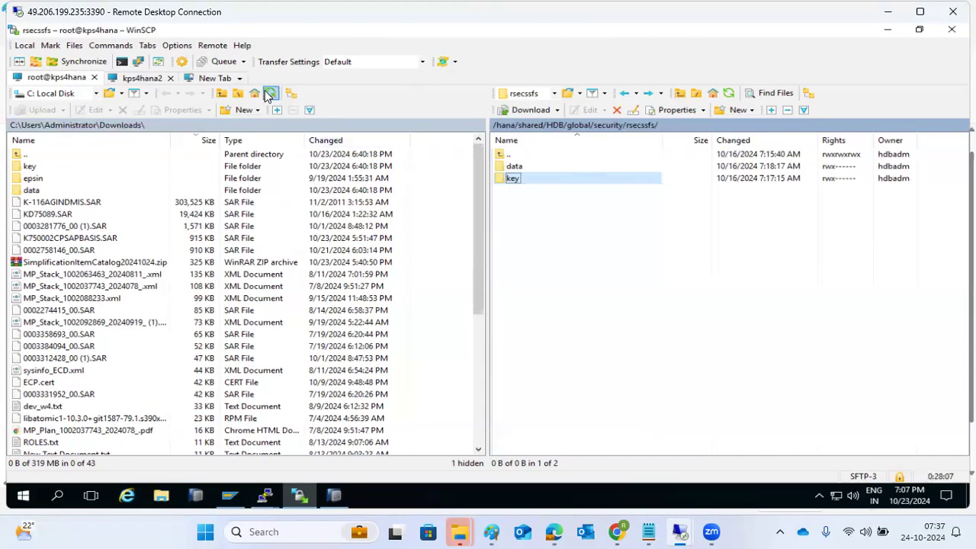
# Close the leftover Downloads File Explorer window on the local desktop.
pyautogui.click(294, 493)
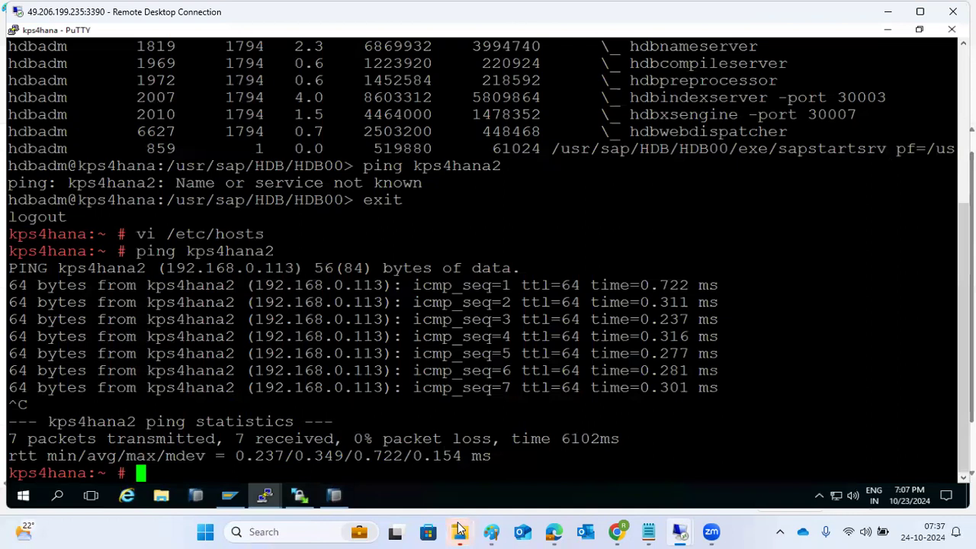
pyautogui.moveTo(458, 531)
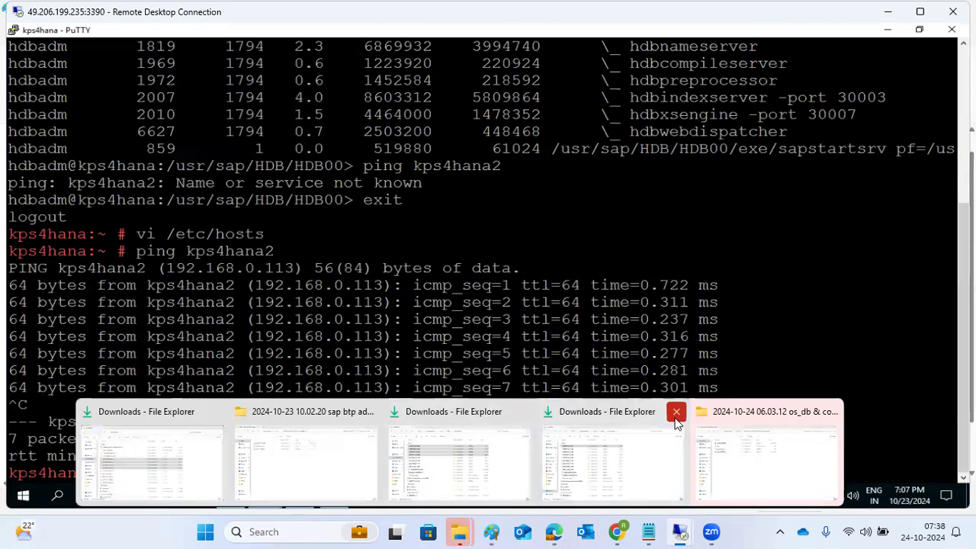
pyautogui.click(675, 411)
pyautogui.click(723, 412)
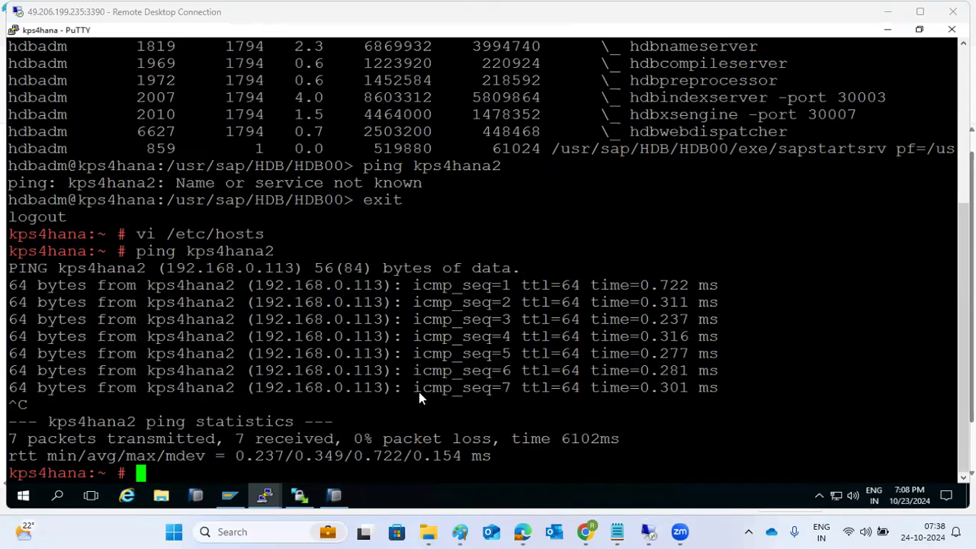
# Switch to SAP HANA Studio, review the system replication configuration actions offered for the secondary SYSTEMDB, and cancel without choosing one.
pyautogui.click(271, 494)
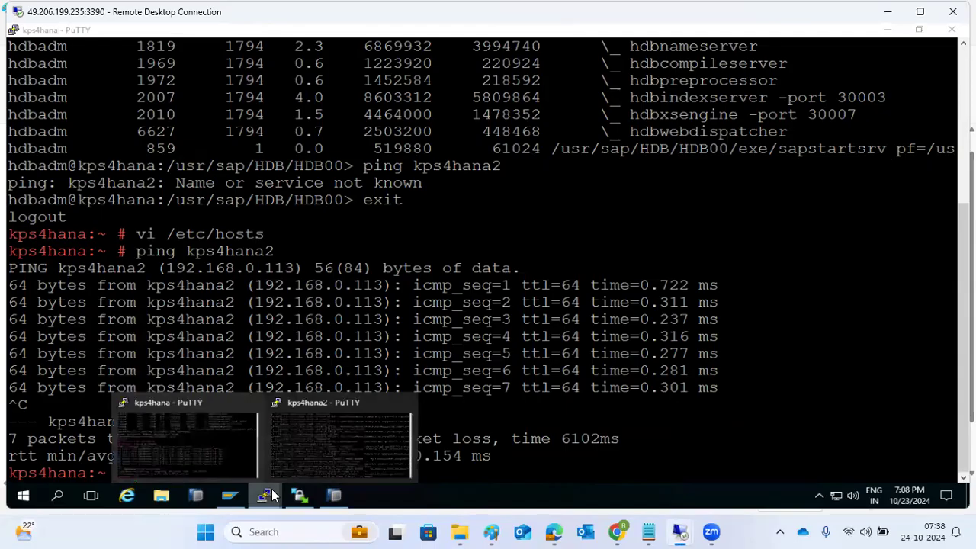
pyautogui.click(332, 501)
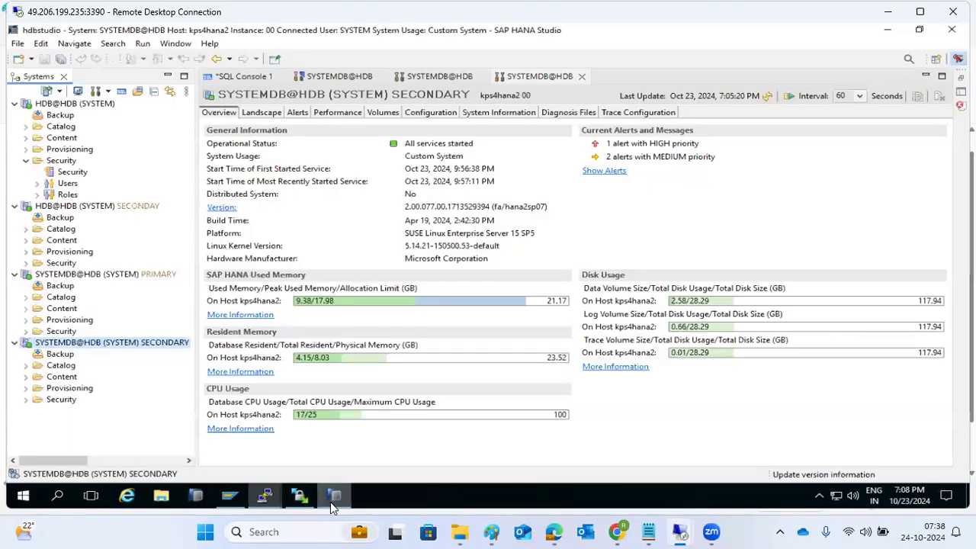
pyautogui.rightClick(70, 344)
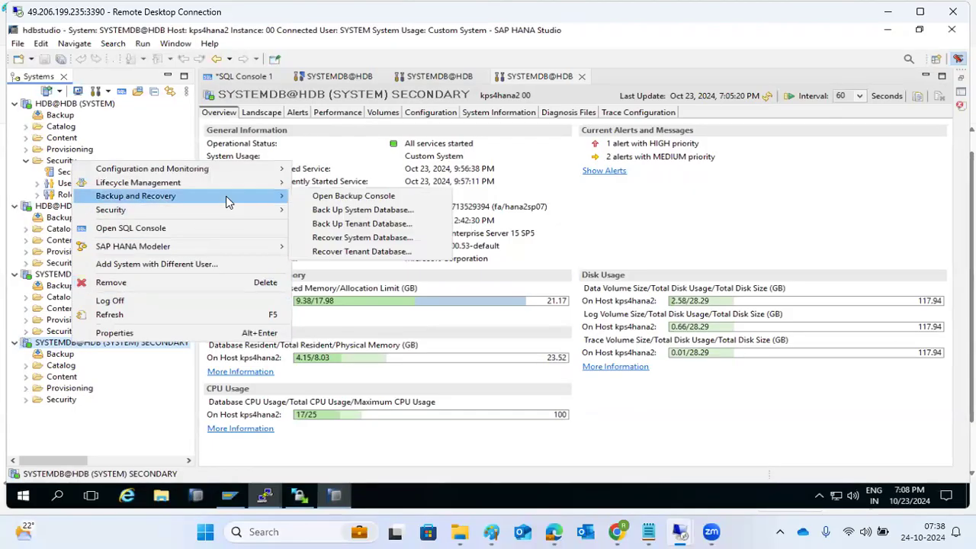
pyautogui.moveTo(278, 173)
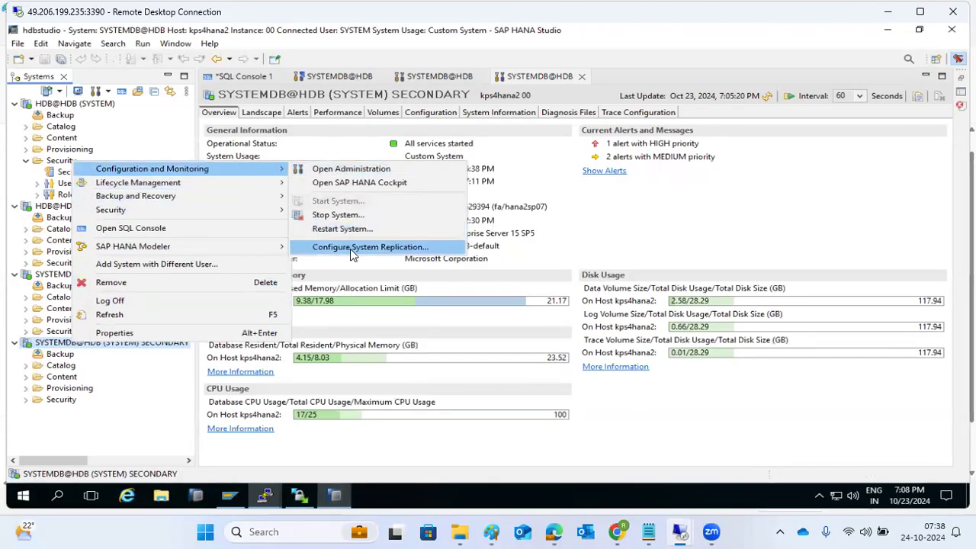
pyautogui.click(350, 247)
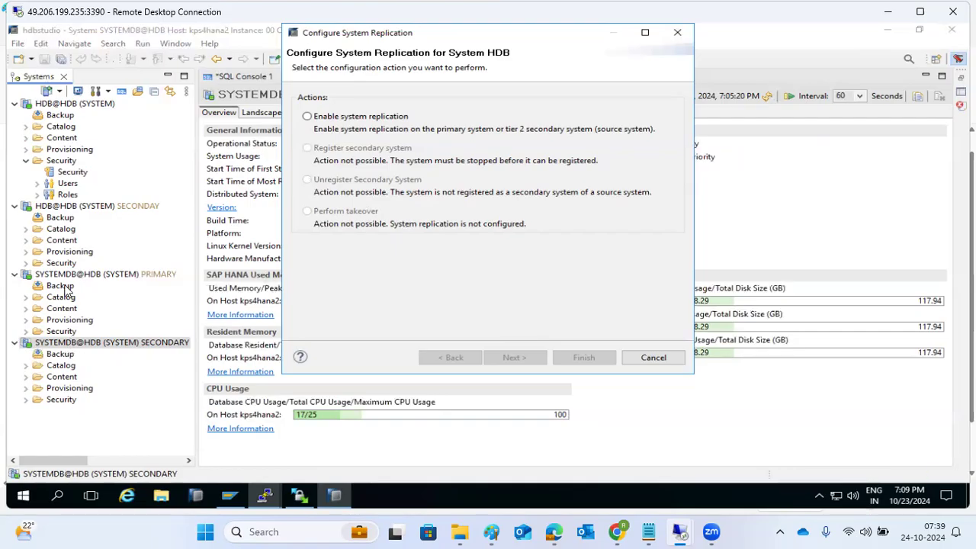
pyautogui.click(644, 363)
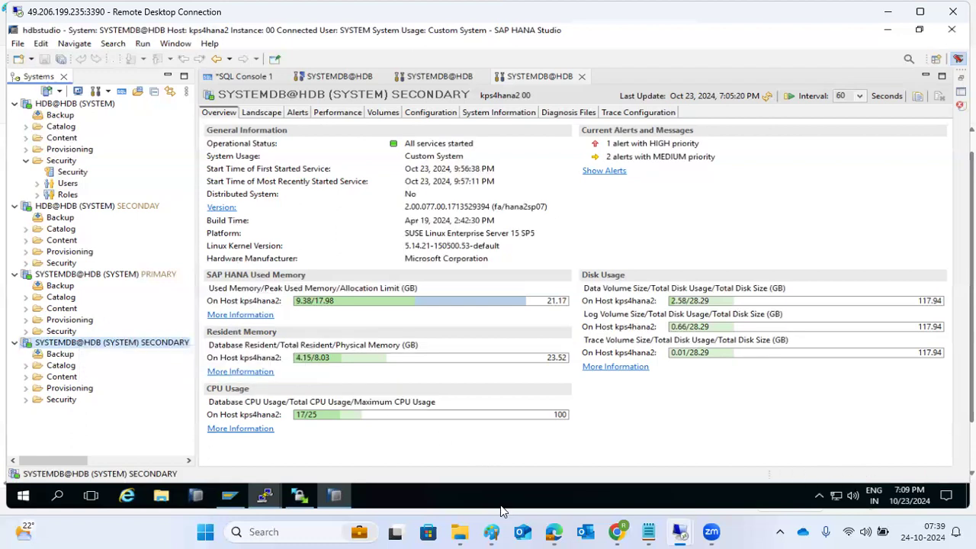
# In Paint, add the text PACEMAKER and COROSYNC between the kps4hana and kps4hana2 boxes, and connect it to both boxes with straight lines.
pyautogui.click(499, 532)
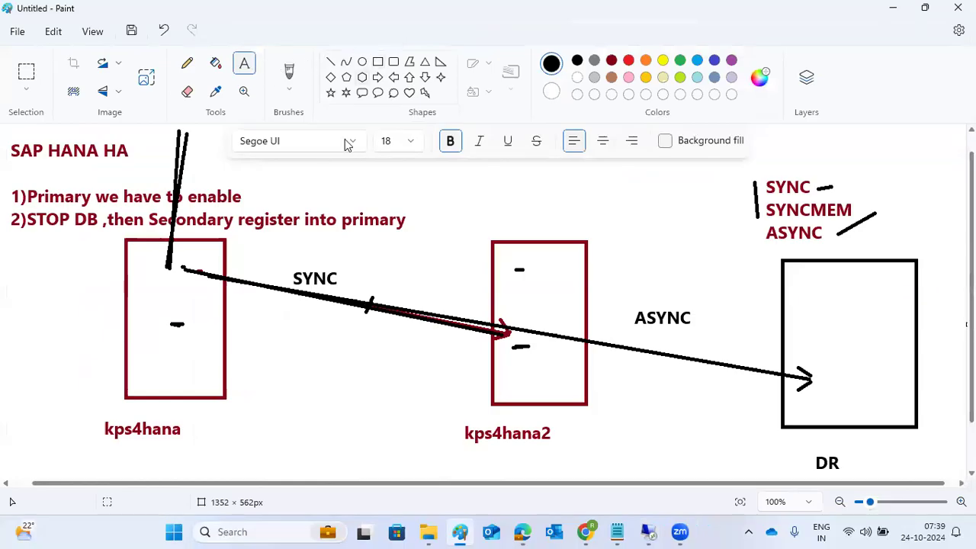
pyautogui.moveTo(253, 357); pyautogui.dragTo(409, 435)
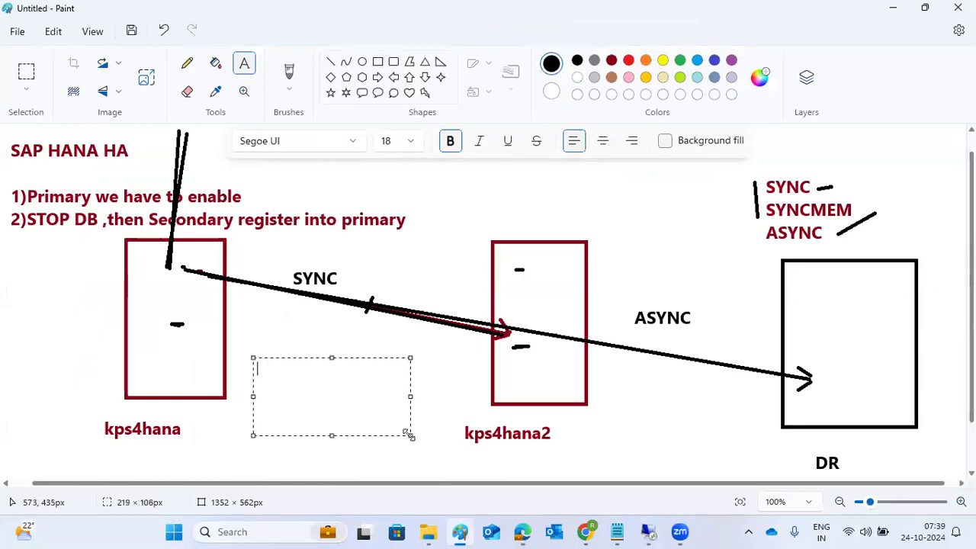
pyautogui.write('PACEMAKER')
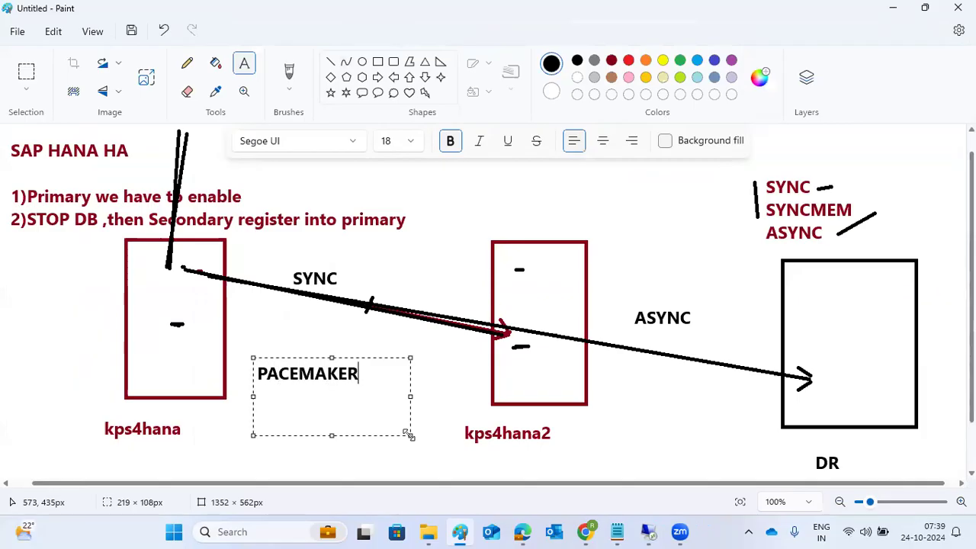
pyautogui.press('Return')
pyautogui.write('COROSYNC')
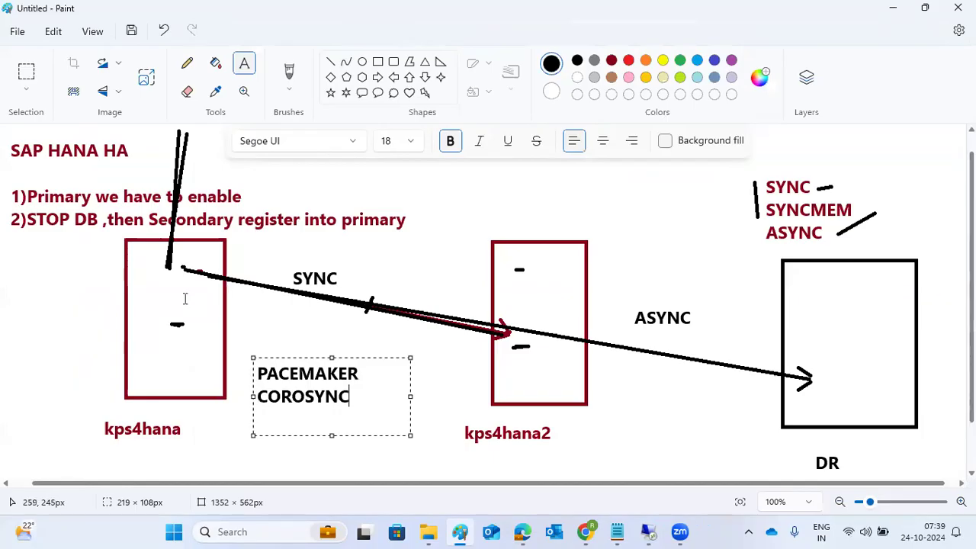
pyautogui.click(327, 239)
pyautogui.click(330, 61)
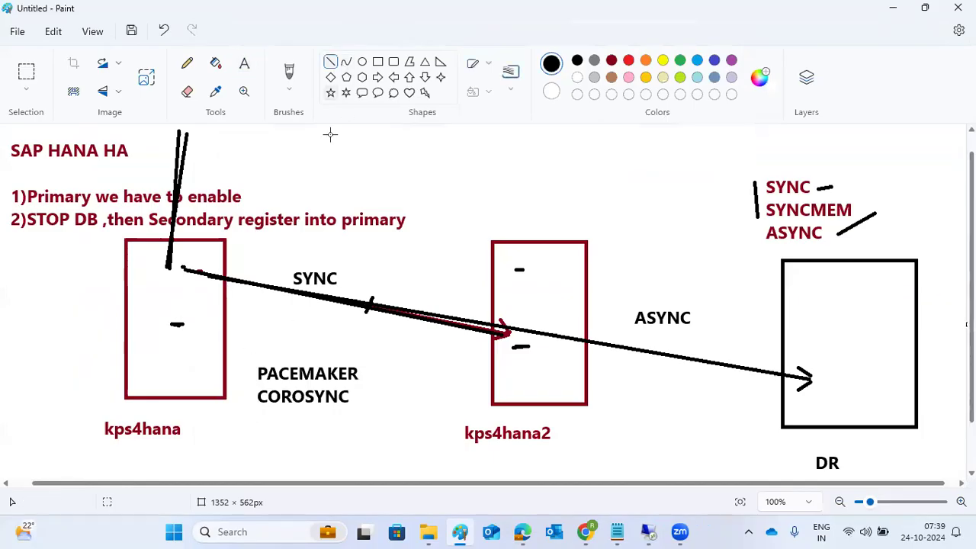
pyautogui.moveTo(203, 301)
pyautogui.mouseDown()
pyautogui.moveTo(294, 359)
pyautogui.moveTo(511, 330)
pyautogui.mouseUp()
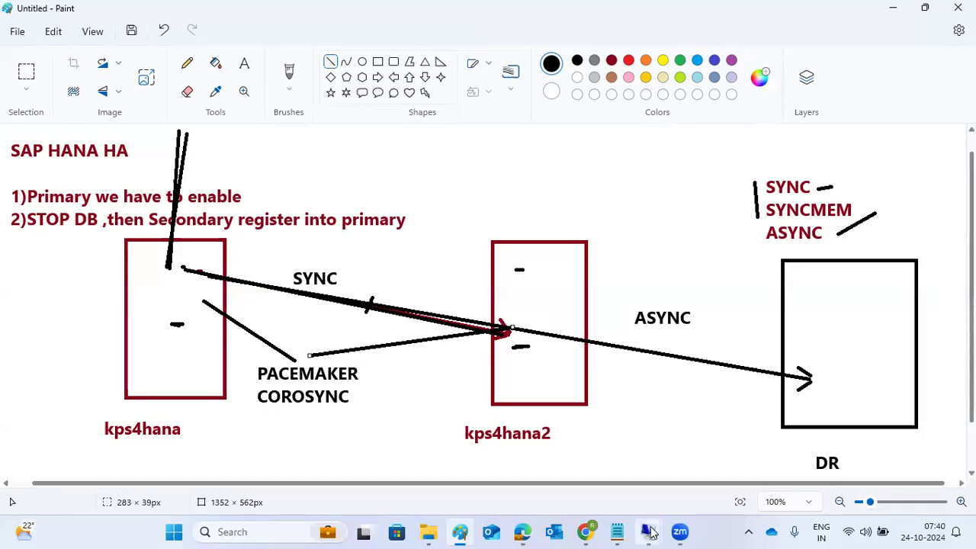
# Switch back to SAP HANA Studio and look through the configuration and monitoring commands for the secondary SYSTEMDB.
pyautogui.moveTo(647, 532)
pyautogui.click(600, 427)
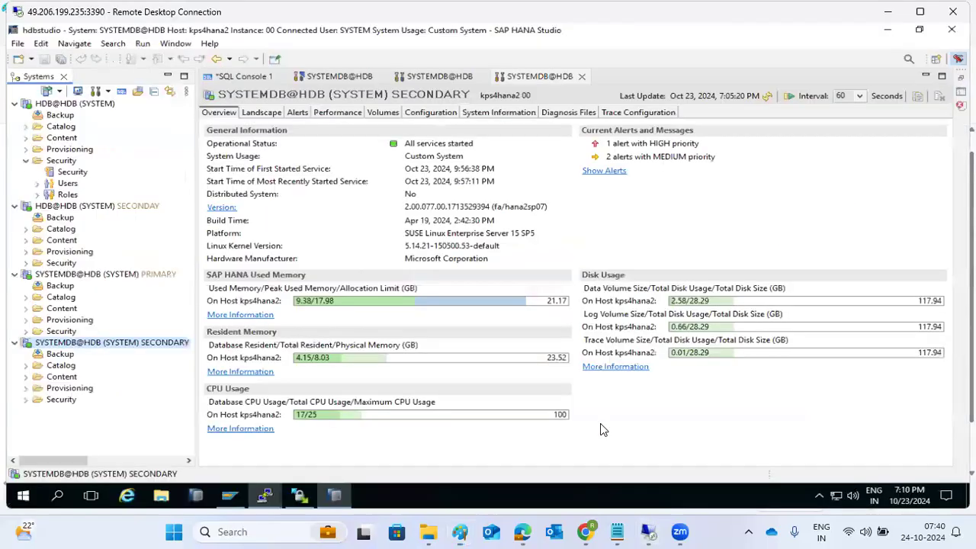
pyautogui.rightClick(61, 345)
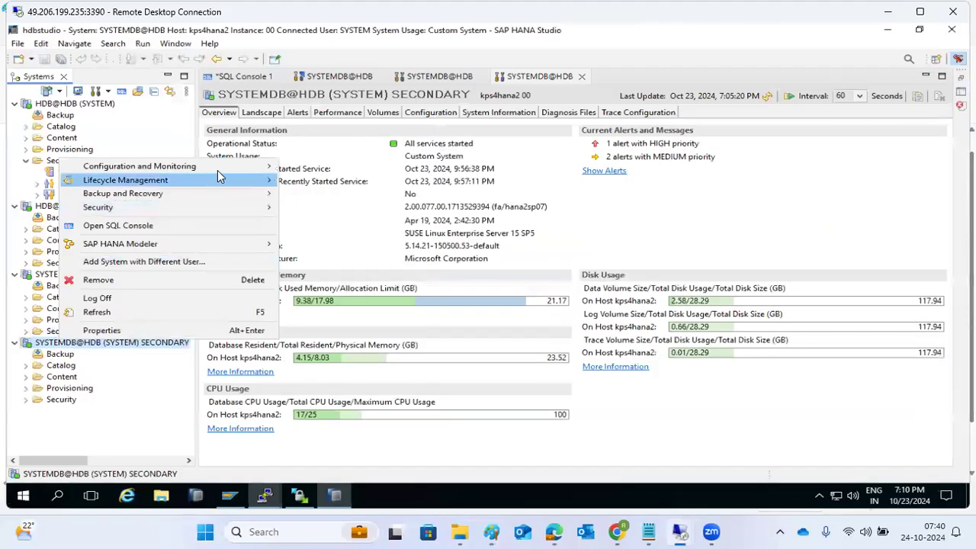
pyautogui.moveTo(263, 174)
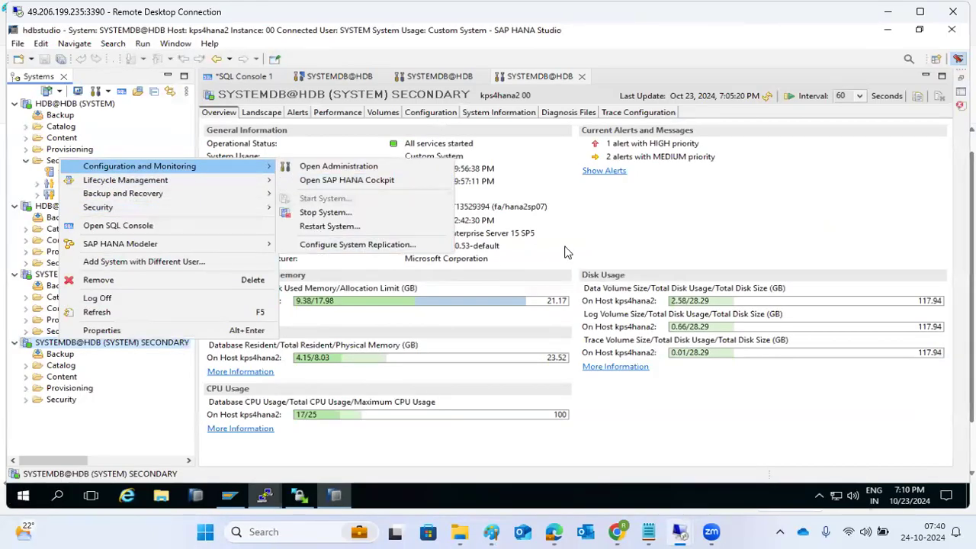
pyautogui.click(644, 232)
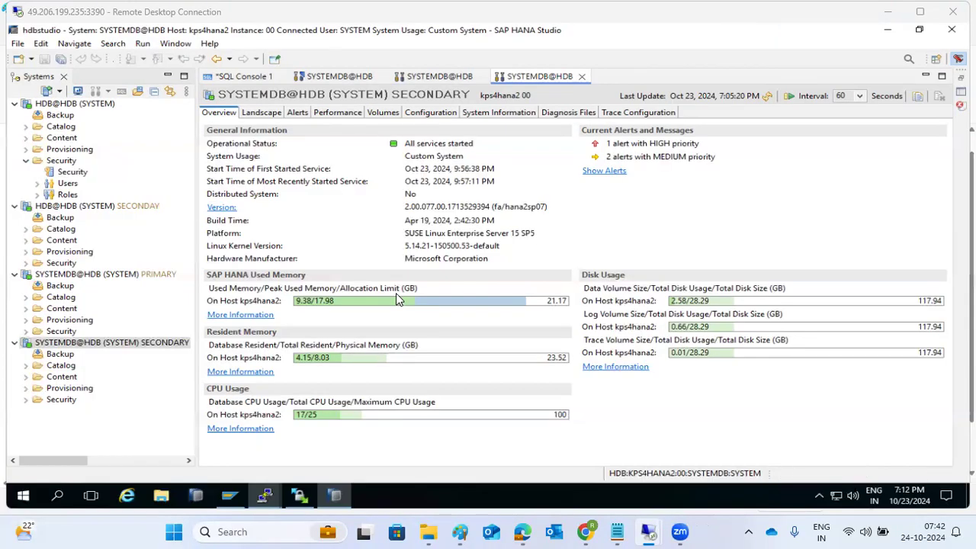
pyautogui.rightClick(48, 345)
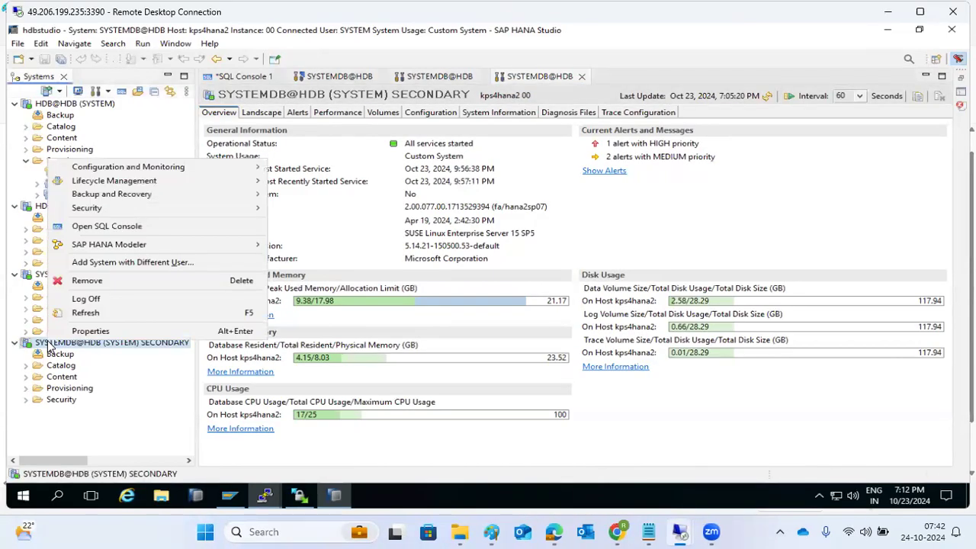